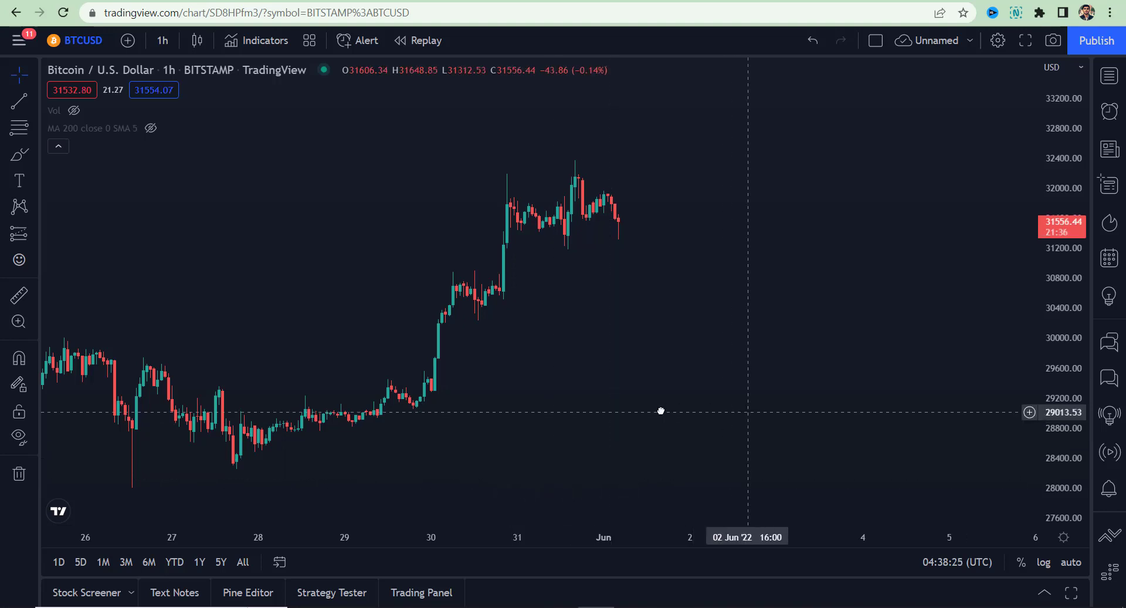
- Pan the BTCUSD 1h chart and rescale both axes so 28 May–1 June fills the view with larger candles
drag(661, 411, 760, 412)
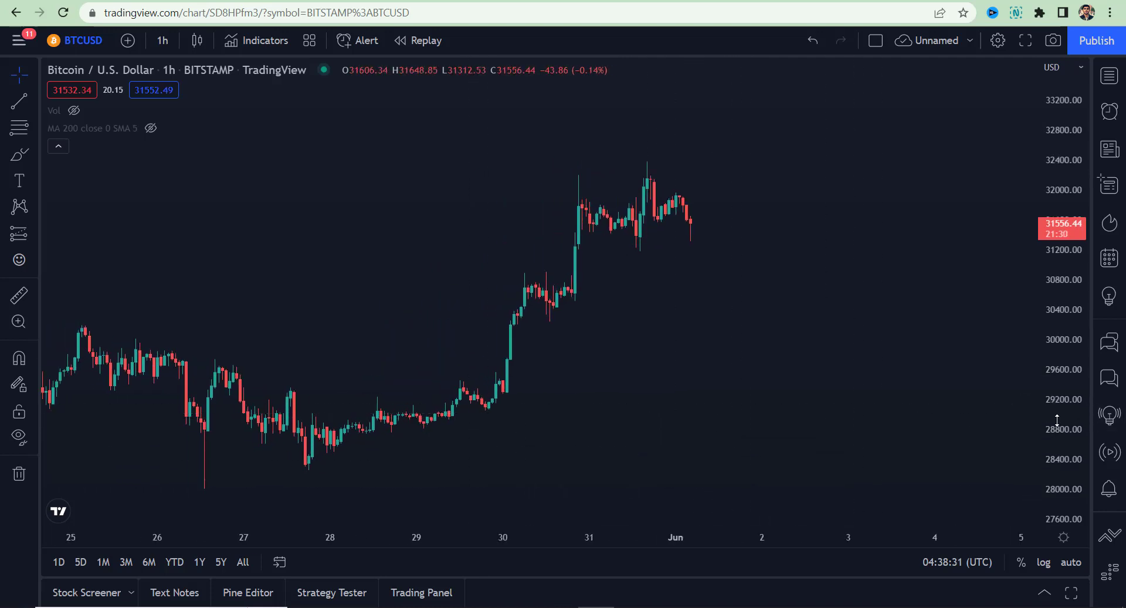
drag(1063, 400, 1061, 373)
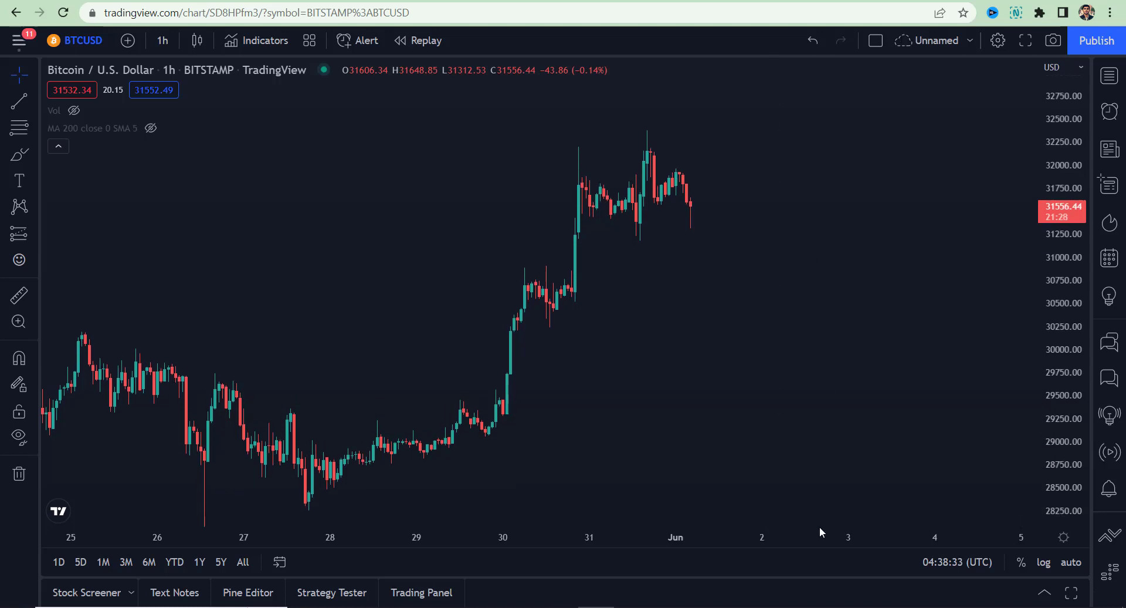
drag(818, 526, 666, 559)
drag(337, 320, 633, 382)
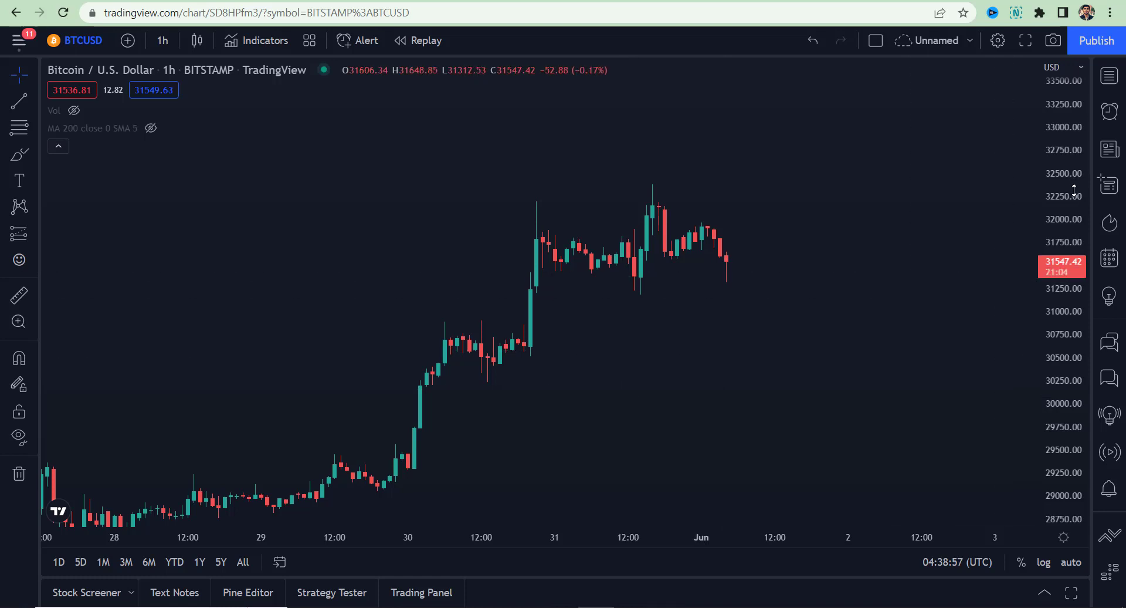
drag(1074, 189, 1073, 206)
drag(621, 345, 608, 334)
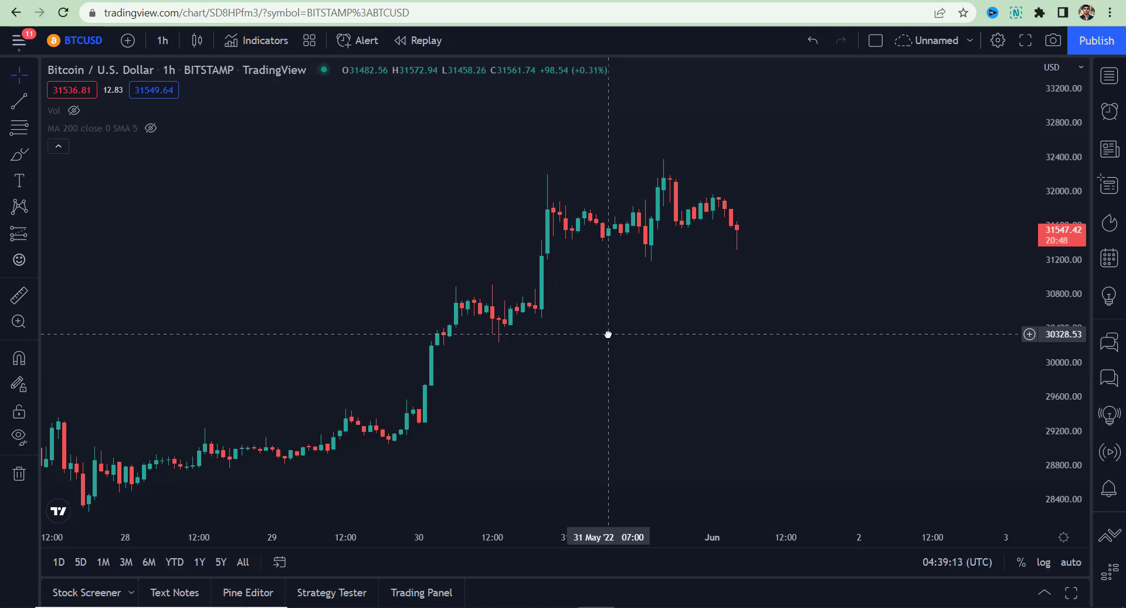
drag(700, 538, 734, 537)
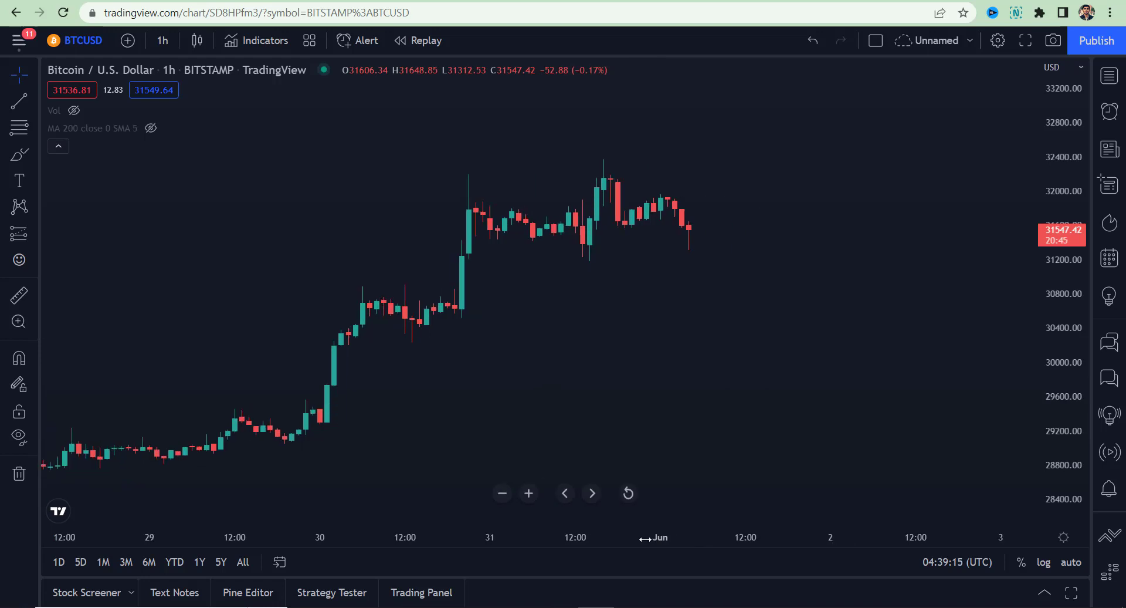
drag(525, 375, 526, 384)
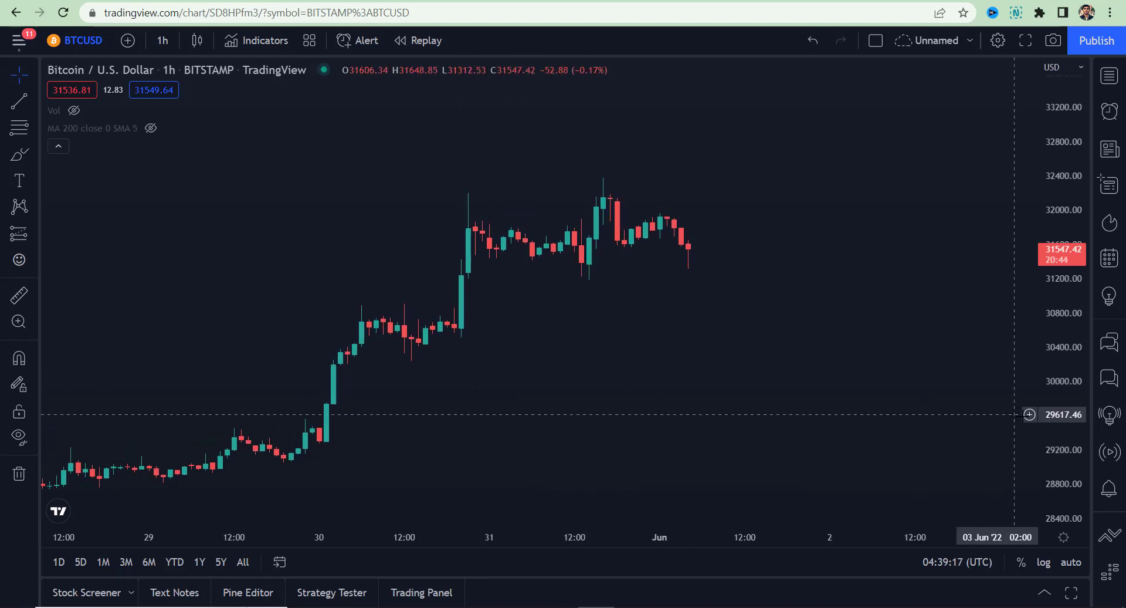
drag(1026, 412, 1023, 354)
drag(716, 376, 736, 363)
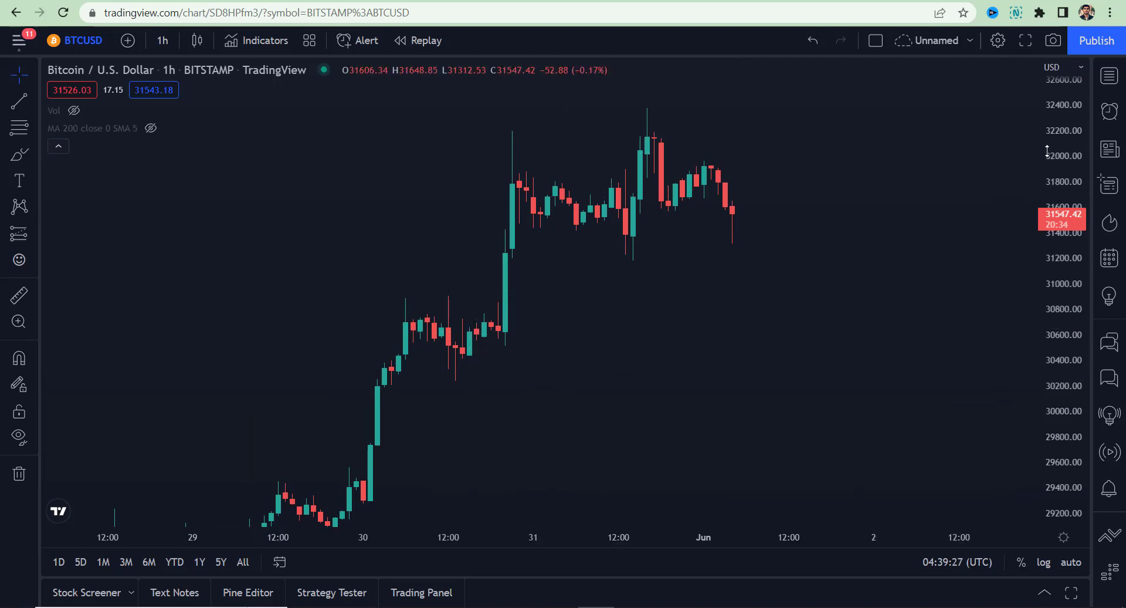
drag(1047, 151, 1047, 176)
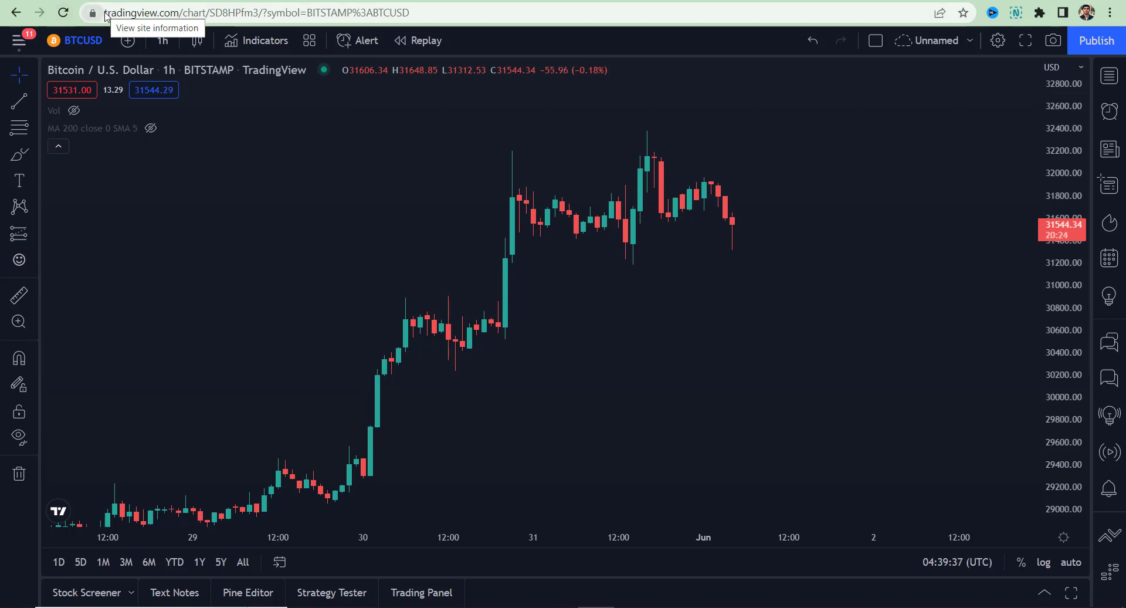
- Select the chart page's full web address, then return focus to the chart
click(180, 12)
drag(99, 12, 95, 11)
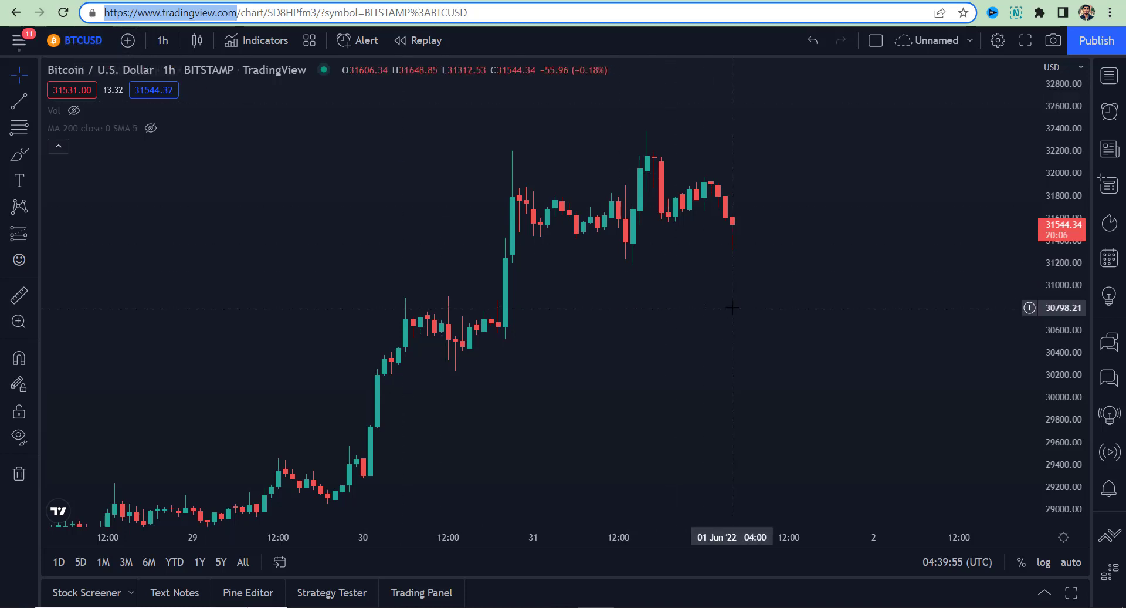
click(684, 103)
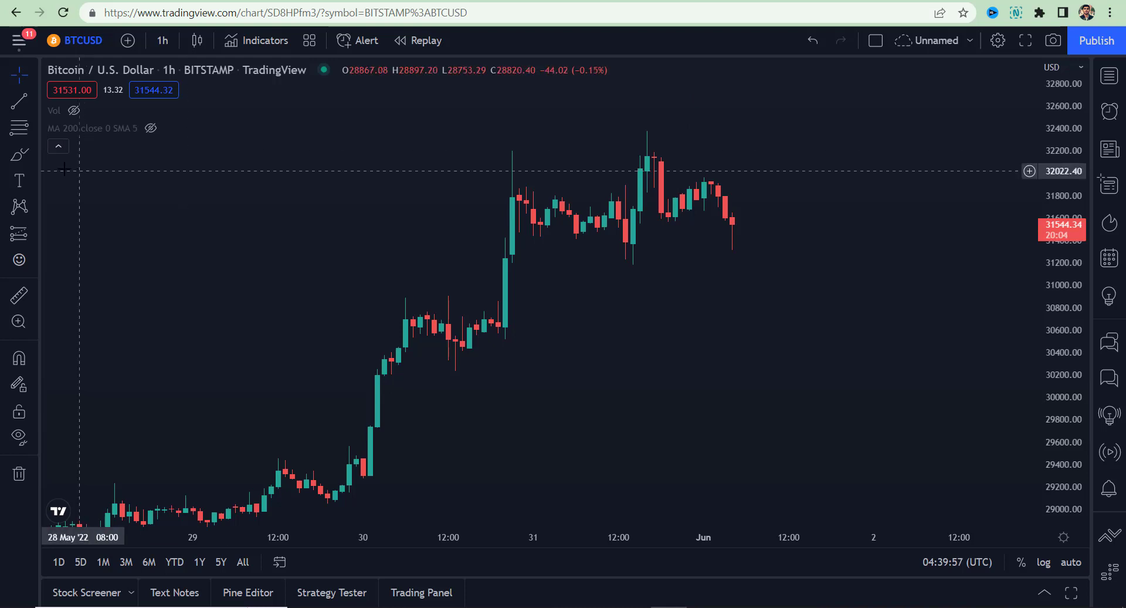
- Collapse the indicator list and zoom to 30 May 18:00–1 June 12:00, prices 30000–32600
click(59, 146)
drag(730, 297, 683, 291)
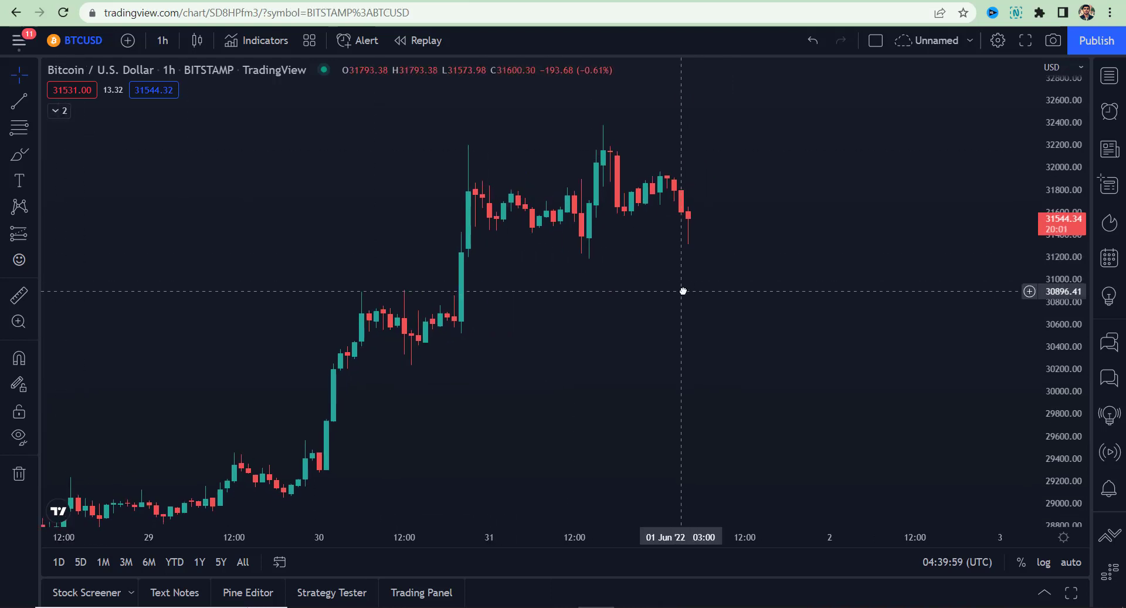
drag(580, 545, 639, 545)
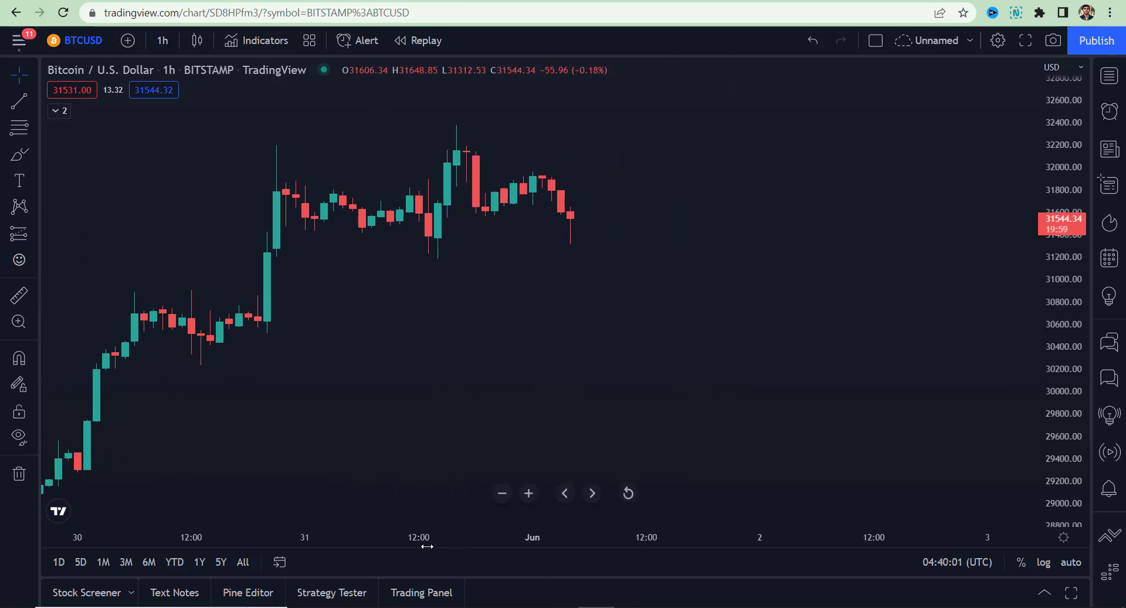
drag(289, 371, 448, 367)
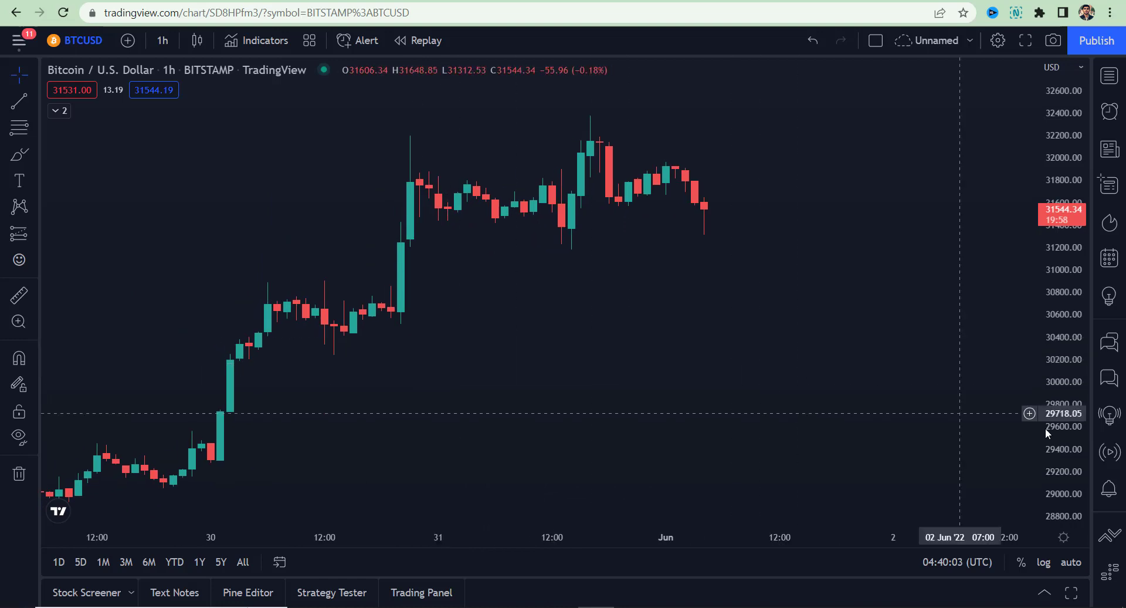
drag(1047, 419, 1030, 295)
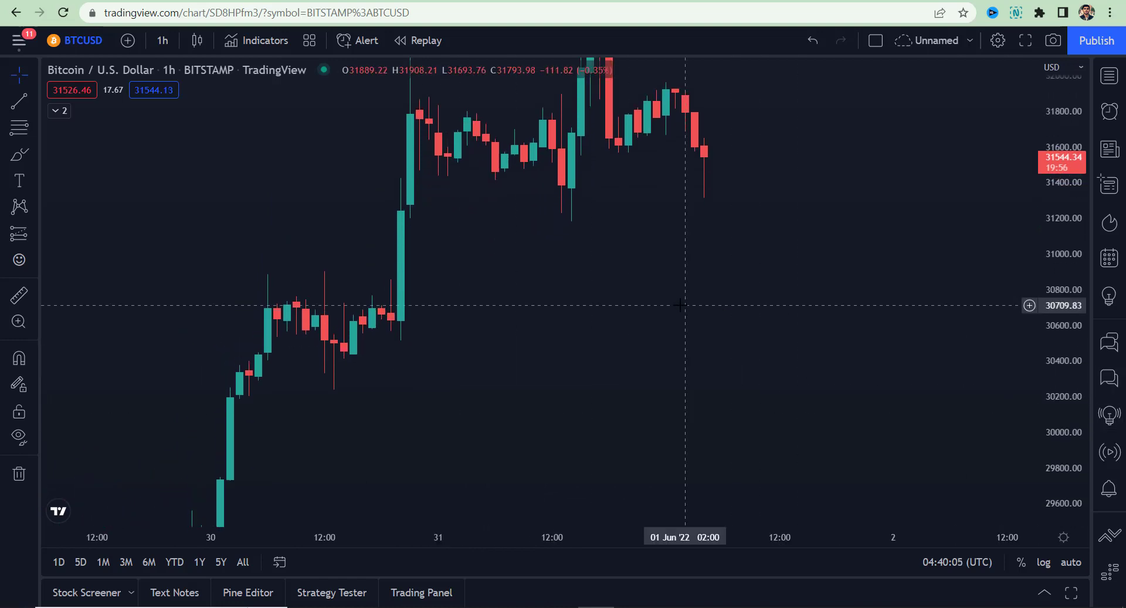
drag(686, 304, 797, 419)
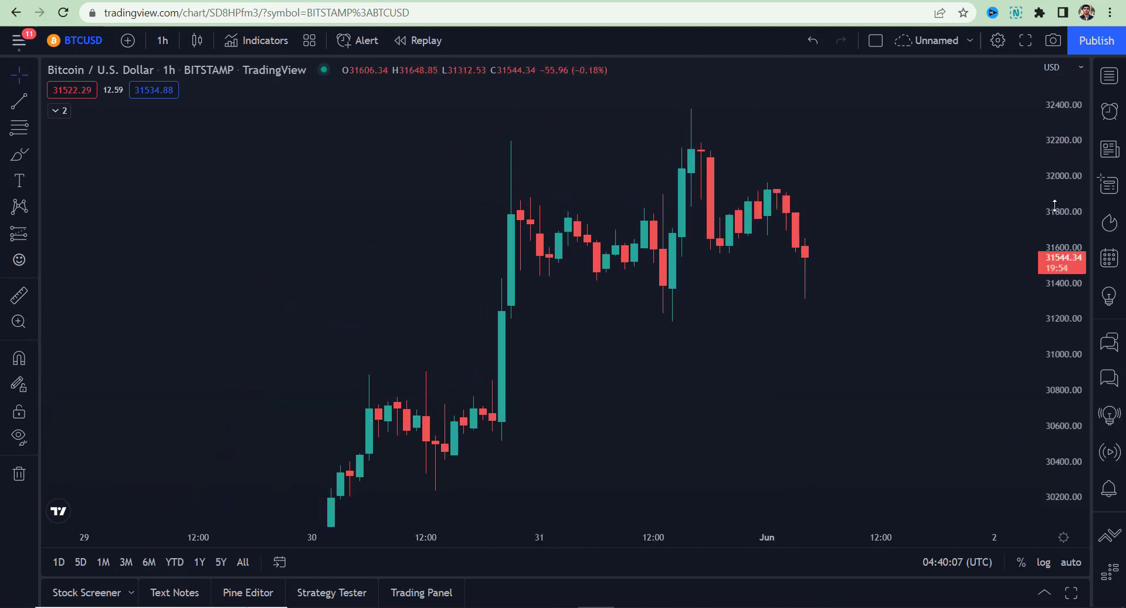
drag(1054, 206, 1054, 241)
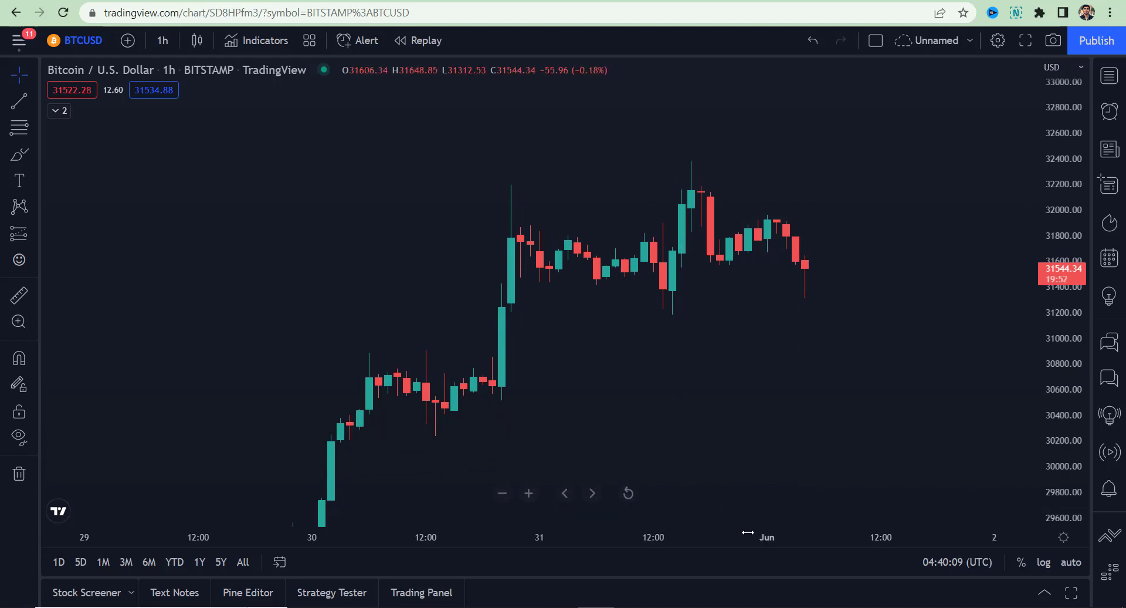
drag(747, 532, 458, 534)
drag(345, 377, 586, 367)
drag(1057, 294, 1059, 288)
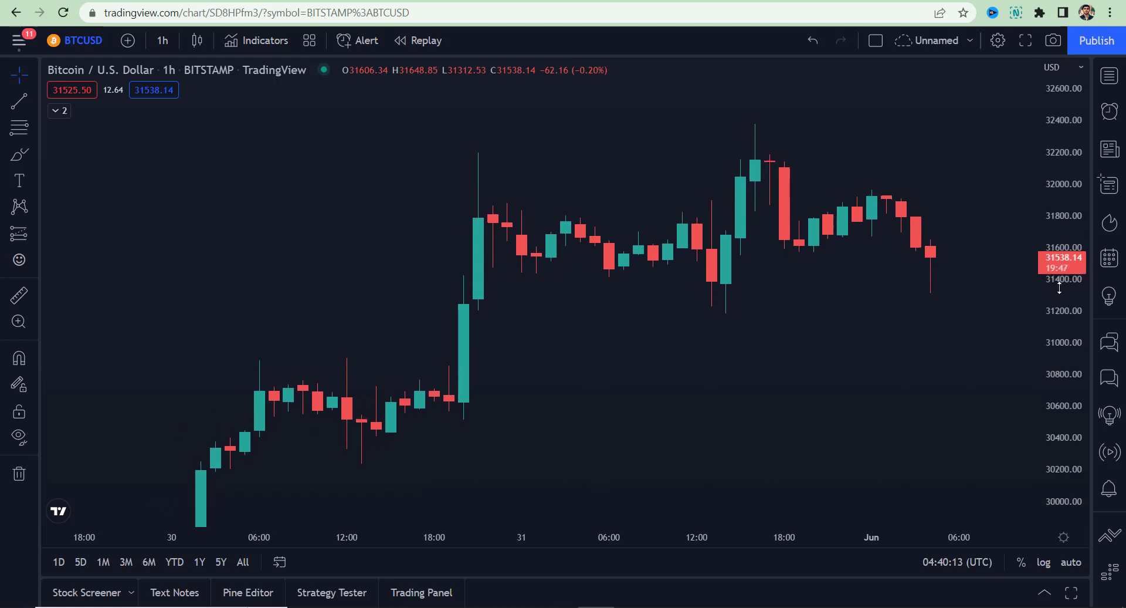
drag(568, 326, 606, 359)
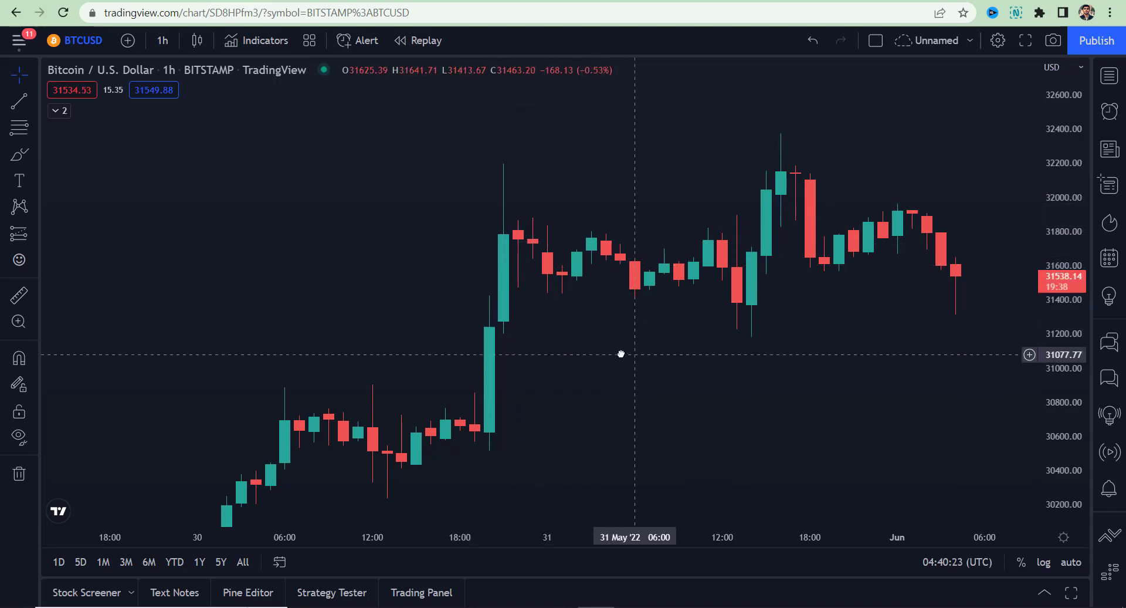
- Pan the chart left and up until the green and red rectangle candle shapes are visible
mouse_move(621, 353)
mouse_down()
mouse_move(565, 337)
mouse_move(611, 349)
mouse_up()
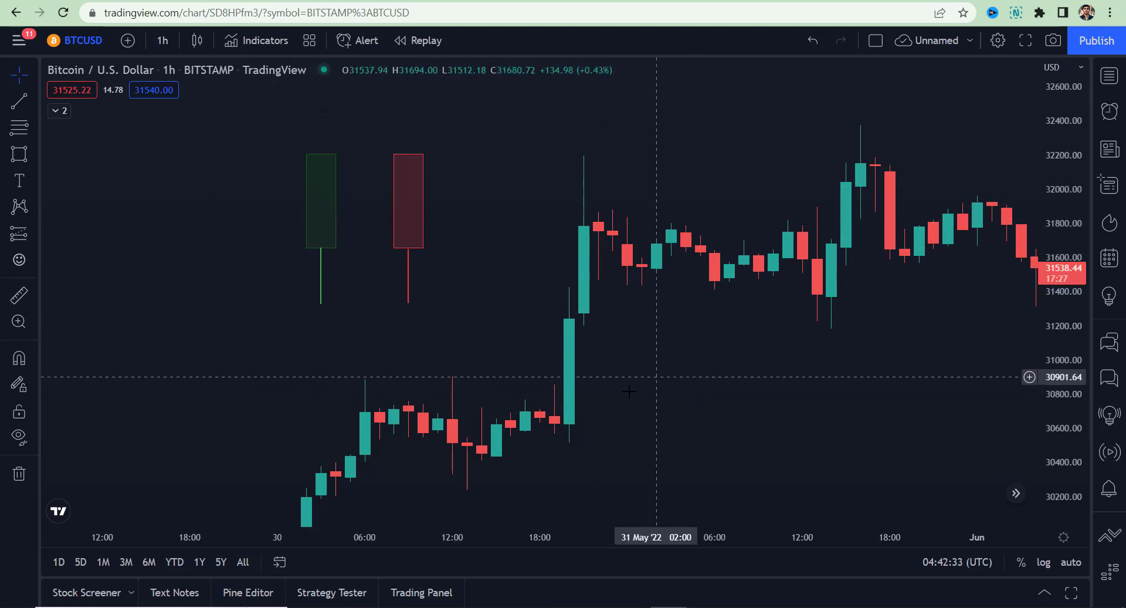
drag(627, 384, 611, 372)
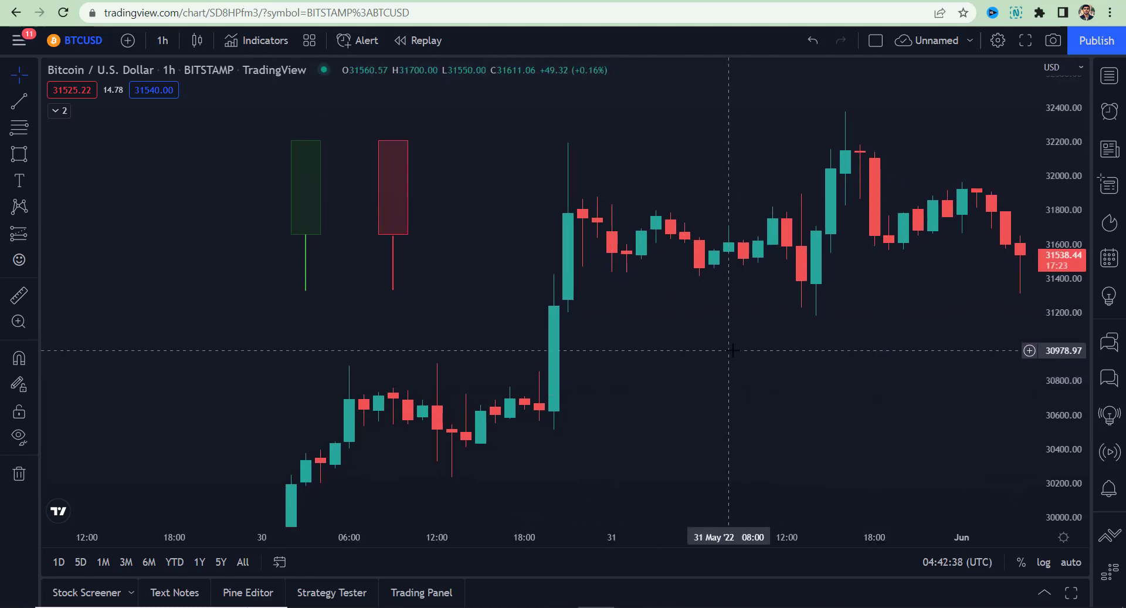
drag(1059, 181, 1057, 208)
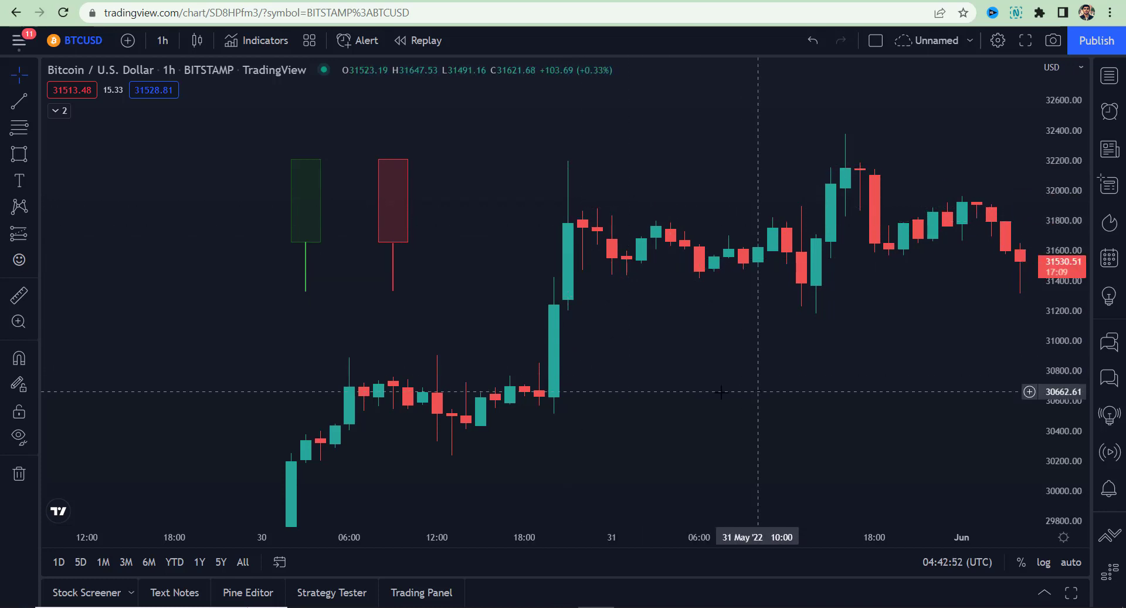
drag(704, 392, 680, 396)
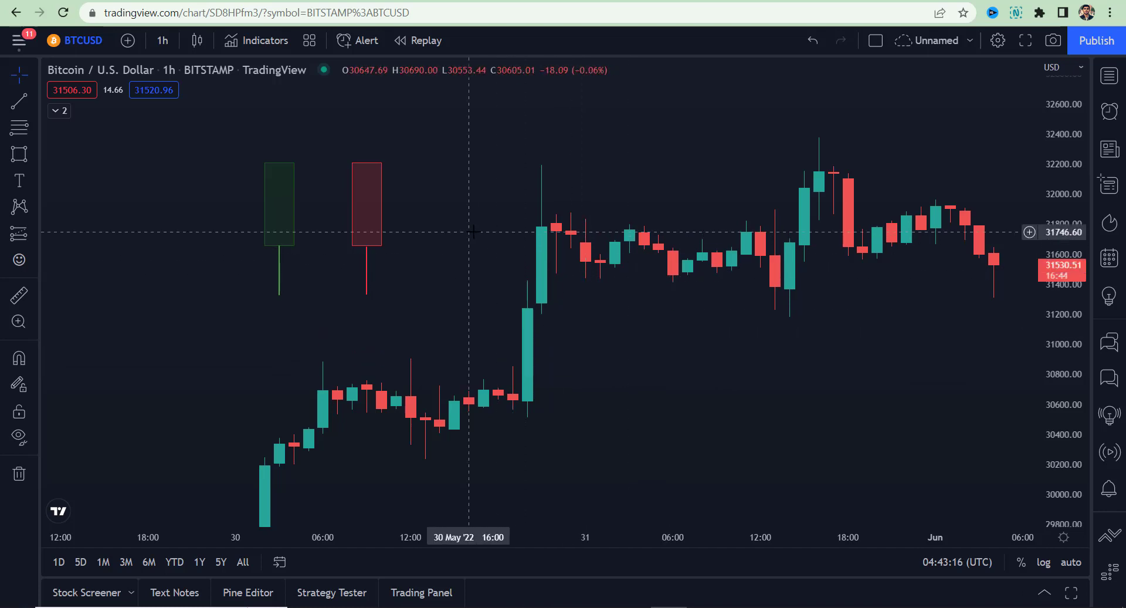
drag(468, 229, 590, 254)
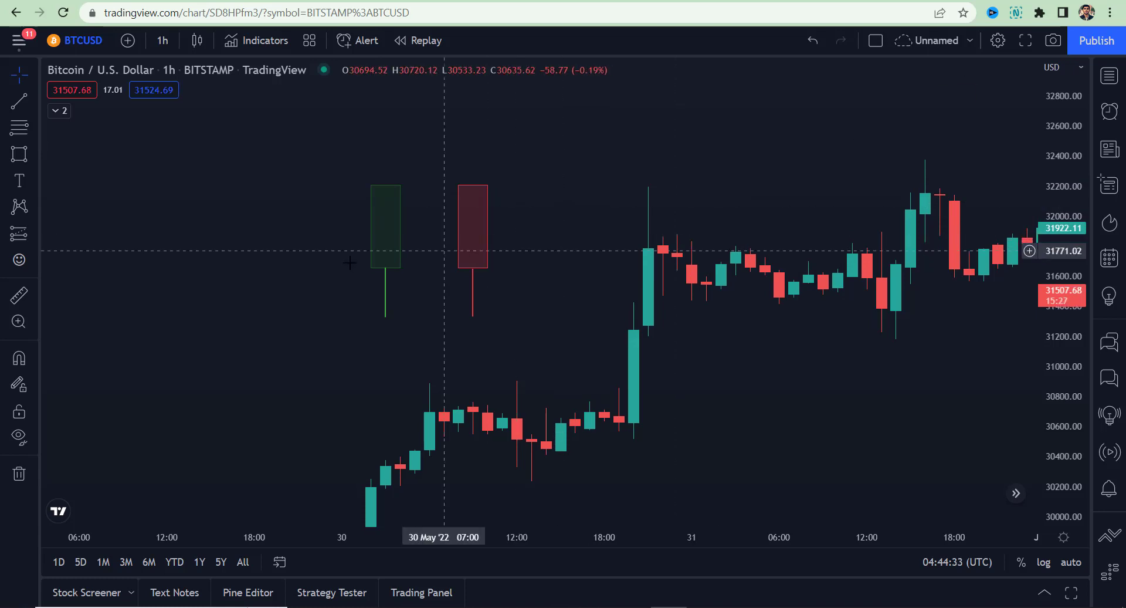
scroll(451, 157, left, 3)
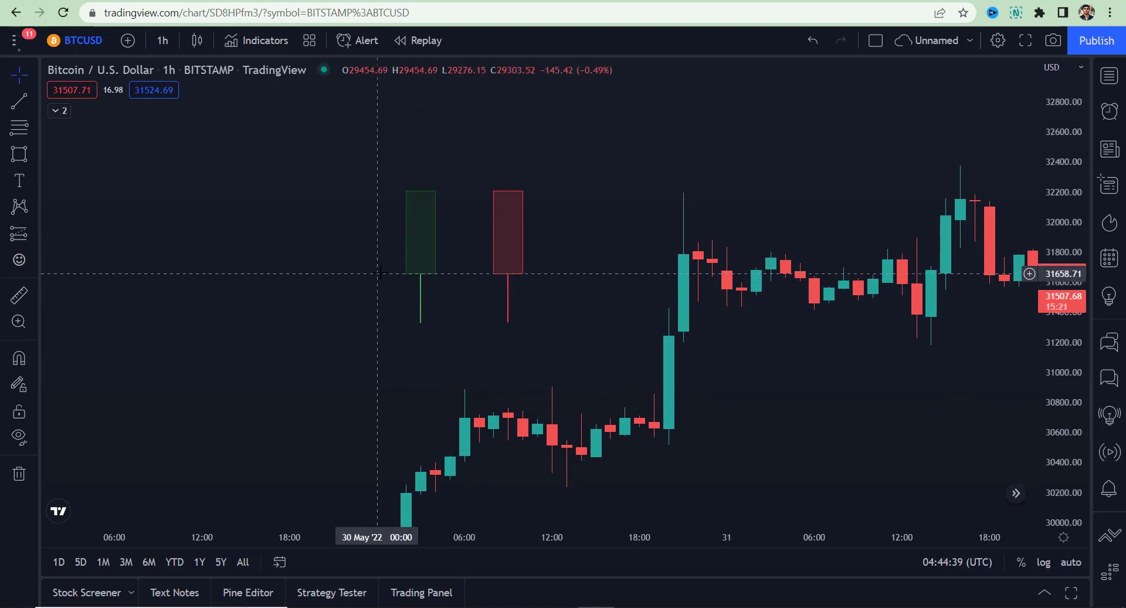
click(413, 275)
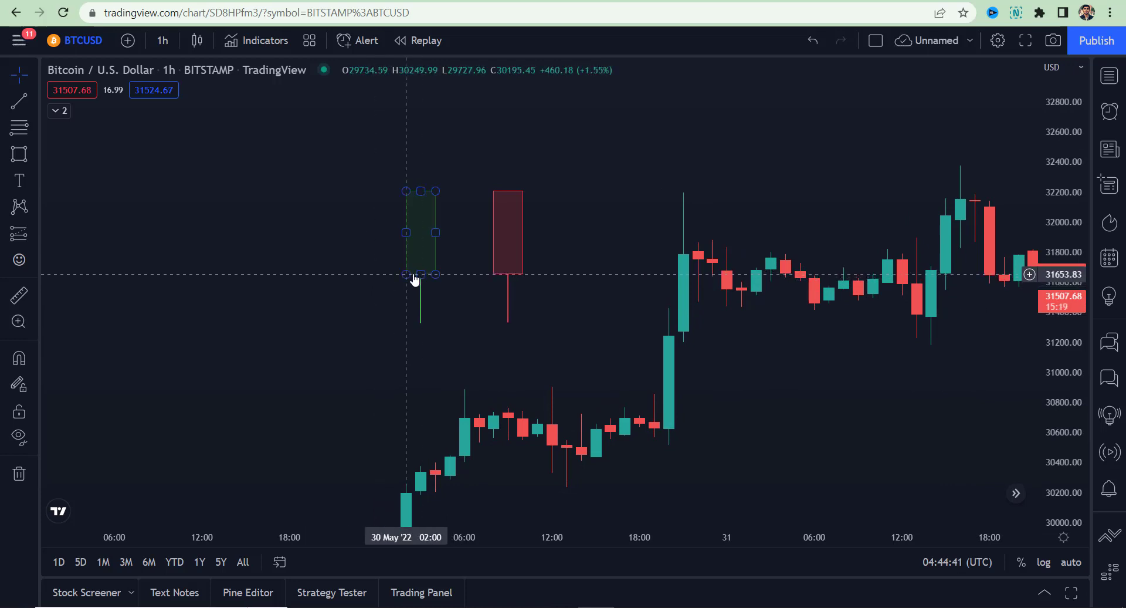
click(414, 280)
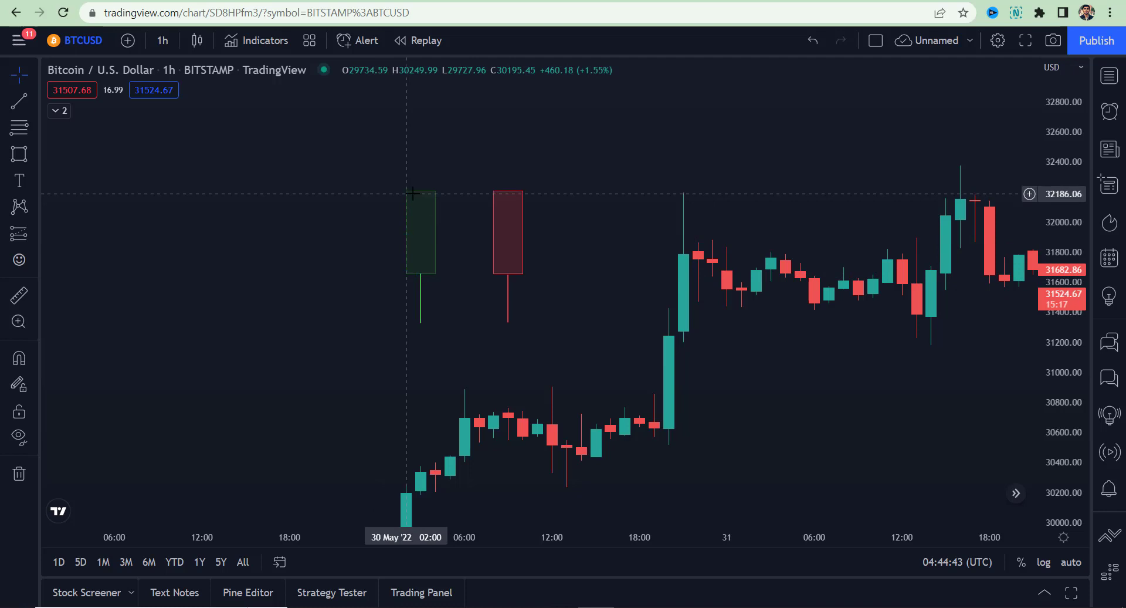
click(516, 194)
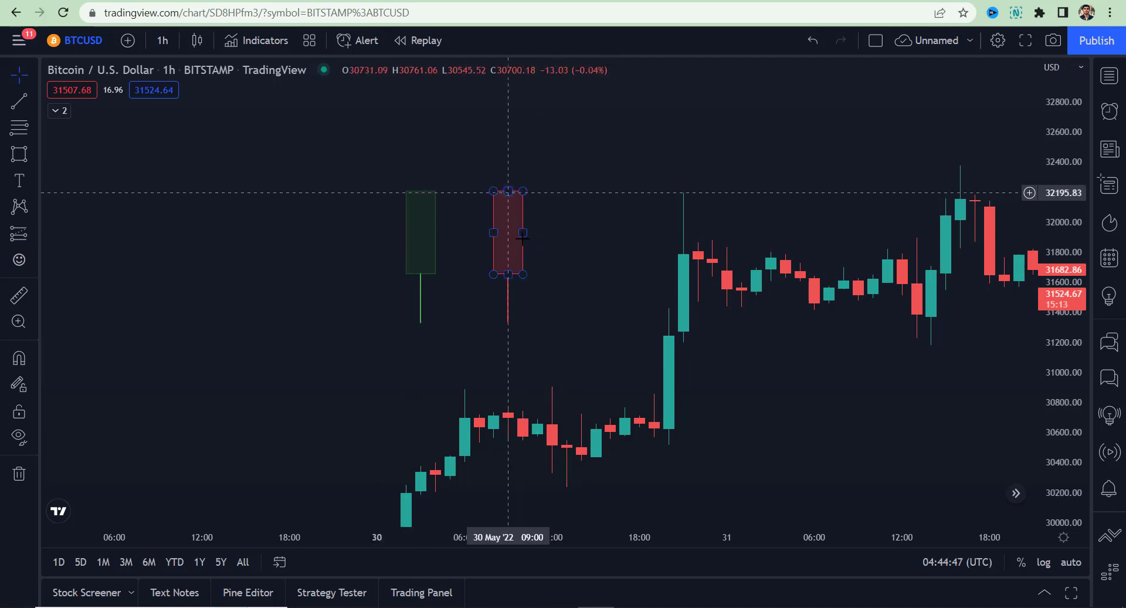
click(515, 281)
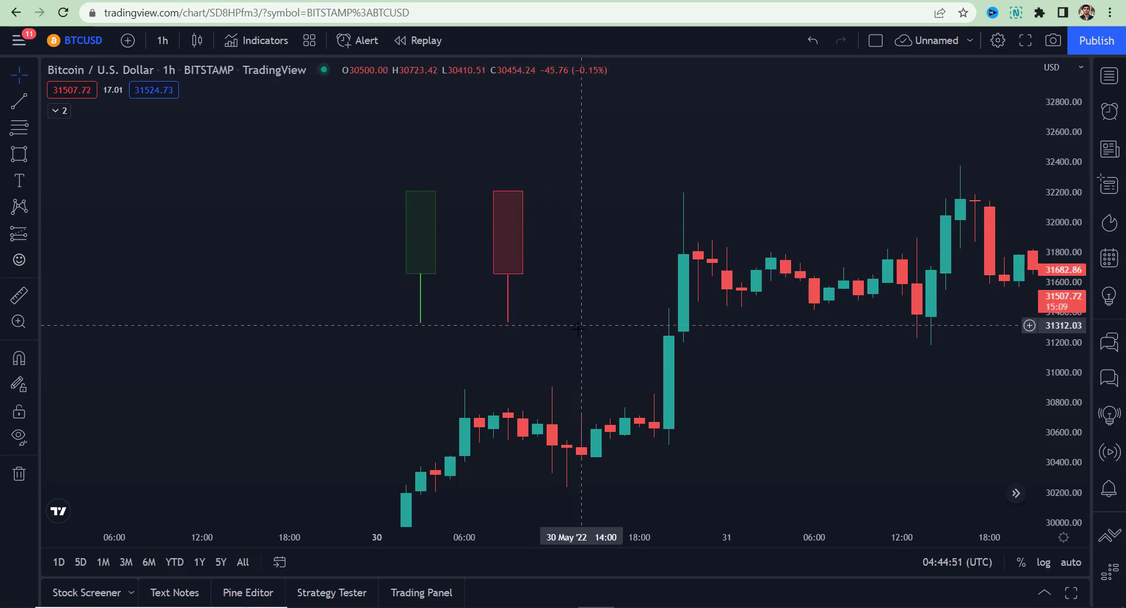
drag(293, 352, 345, 380)
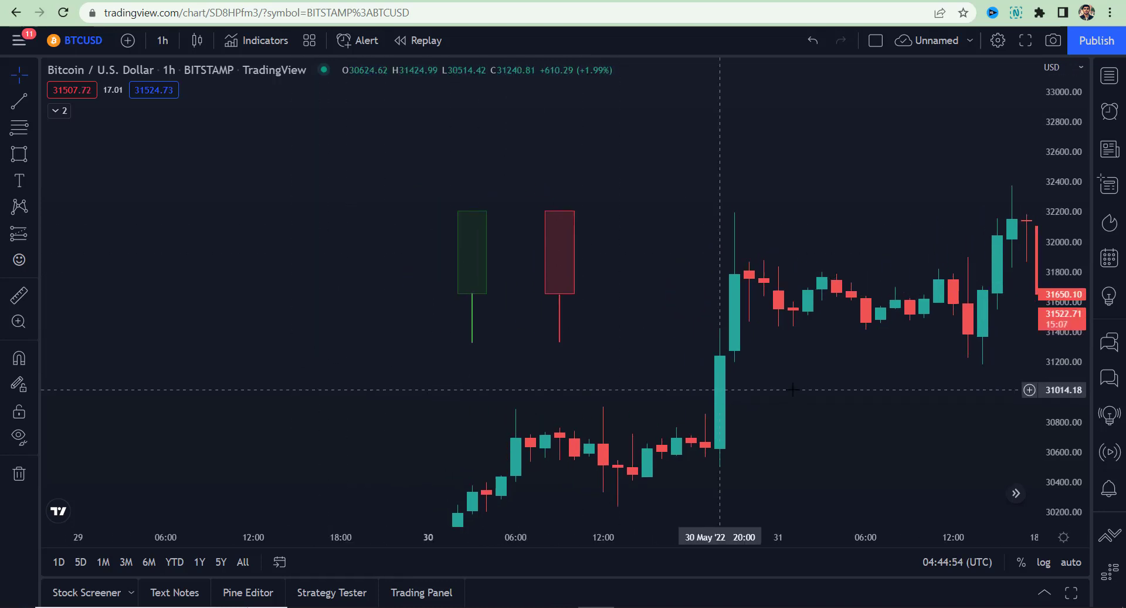
drag(1071, 367, 1072, 343)
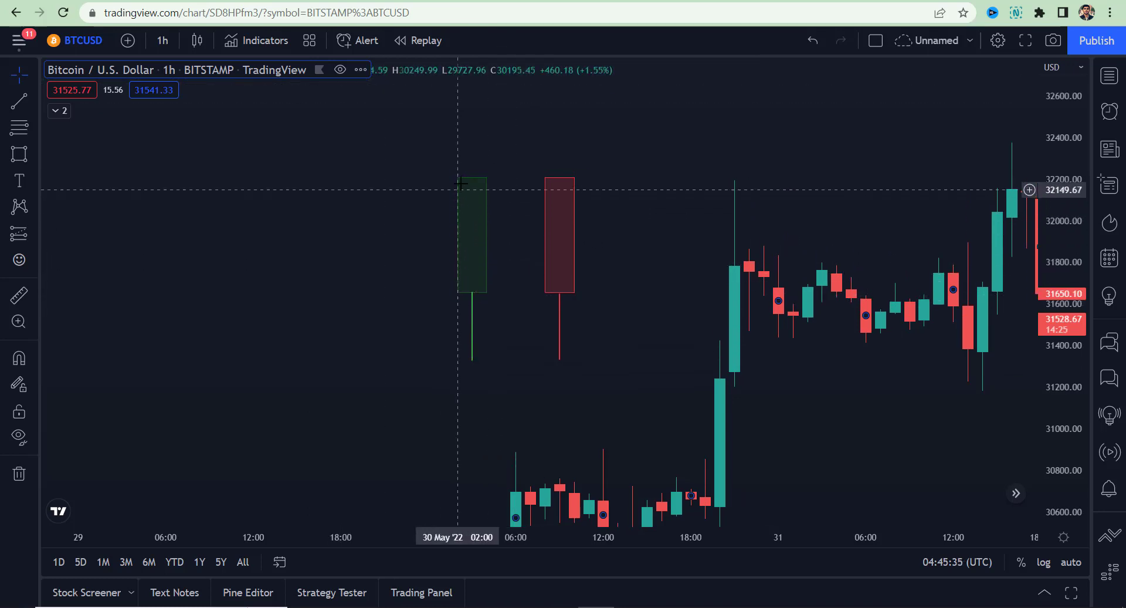
- Choose the Brush tool from the left toolbar's freehand drawing tools
click(34, 153)
click(79, 157)
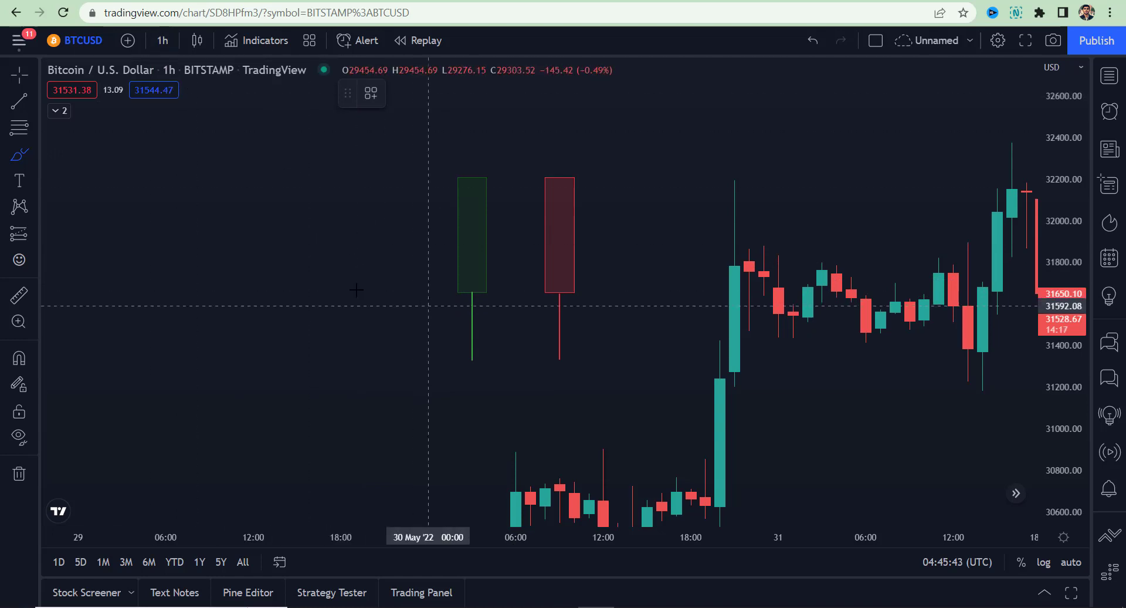
- Make the brush green and draw a vertical stroke left of the green rectangle
click(414, 292)
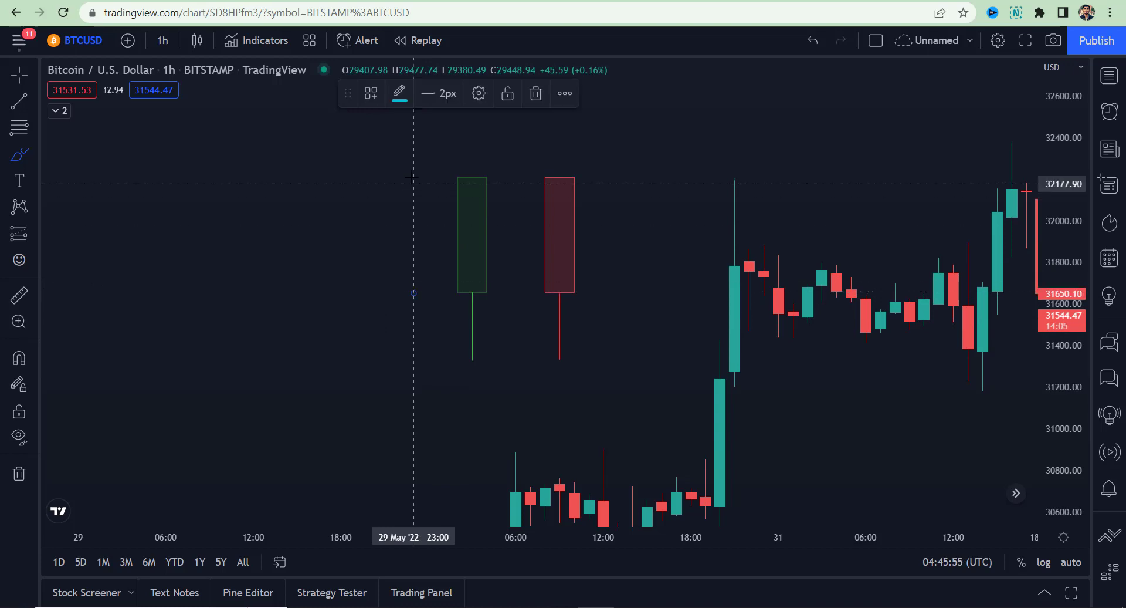
click(399, 93)
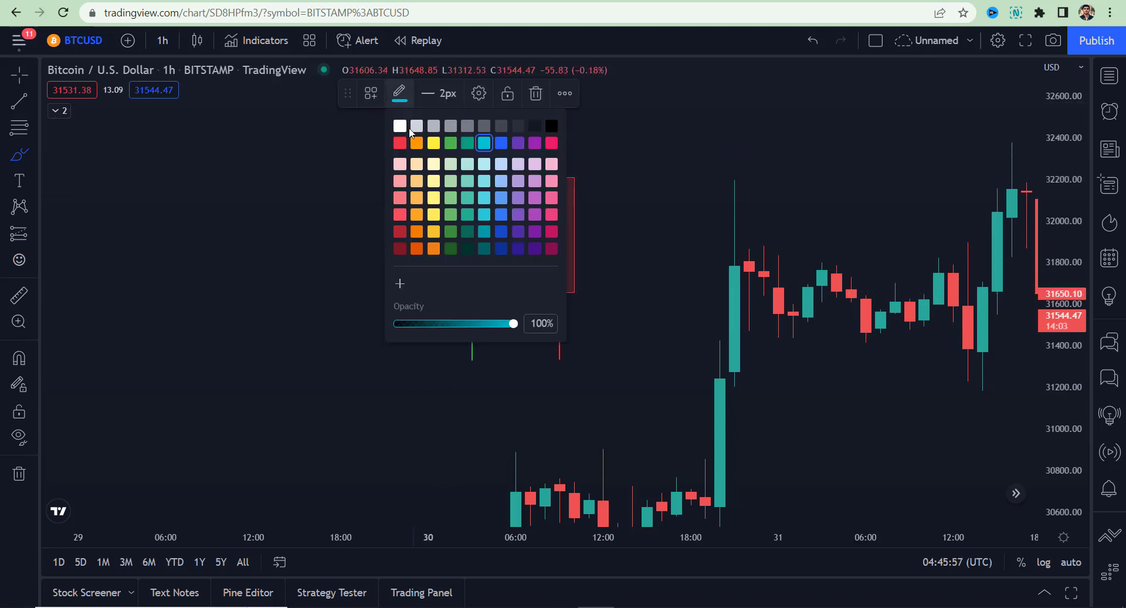
click(452, 144)
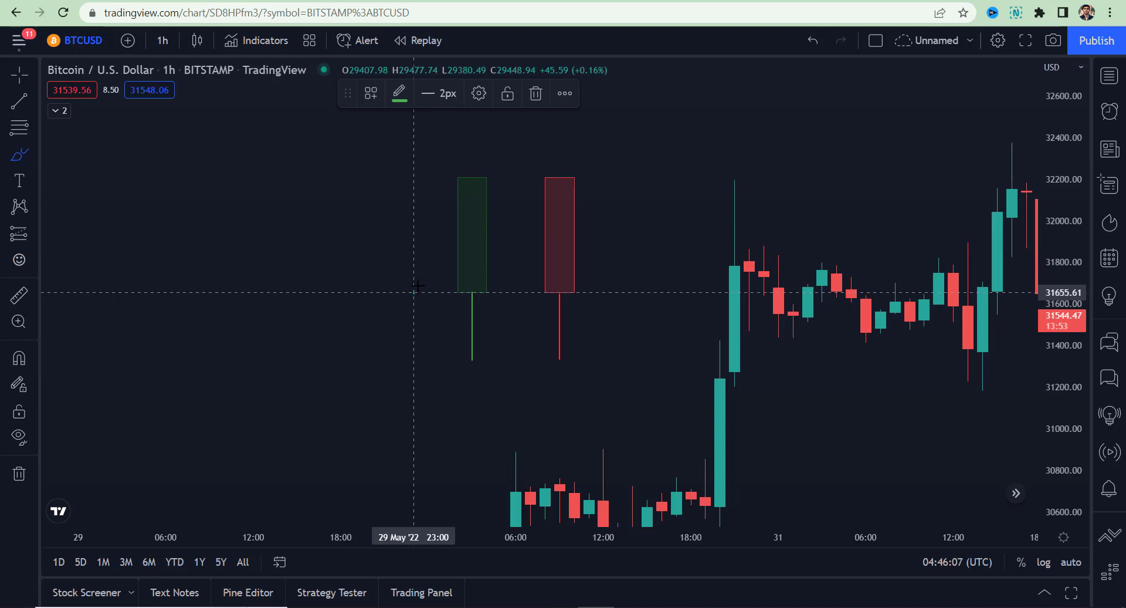
mouse_move(413, 292)
mouse_down()
mouse_move(414, 177)
mouse_move(428, 197)
mouse_up()
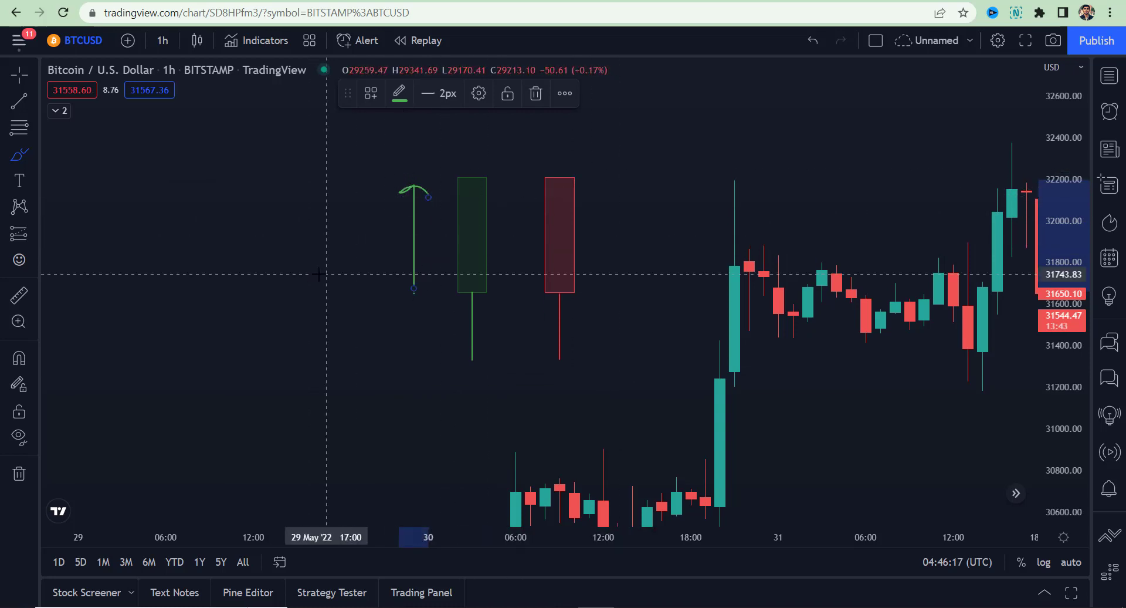